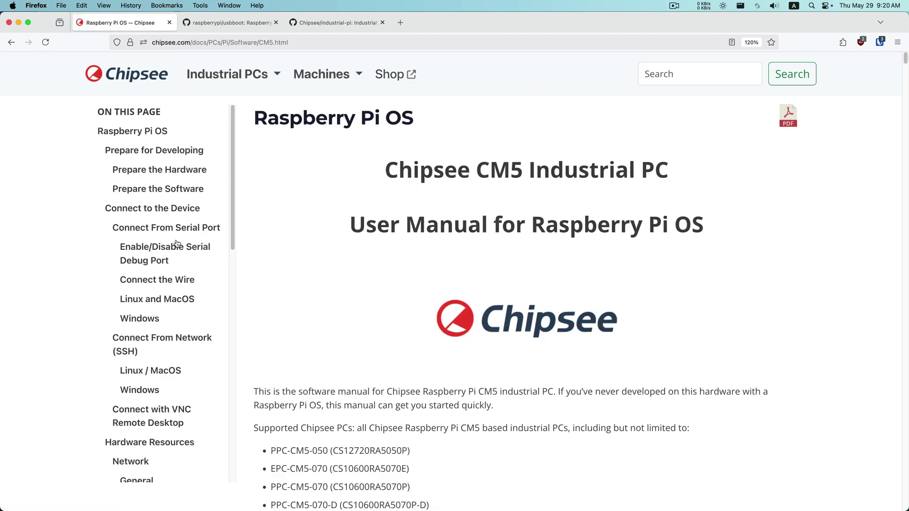
Step: Jump the Chipsee CM5 manual to its 'Flashing an image to the Compute Module' section
scroll(224, 220, down, 15)
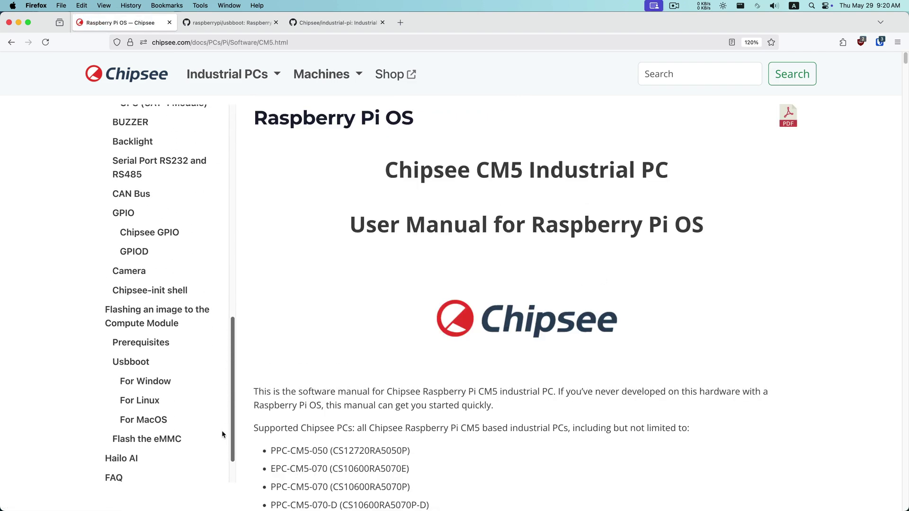
click(125, 267)
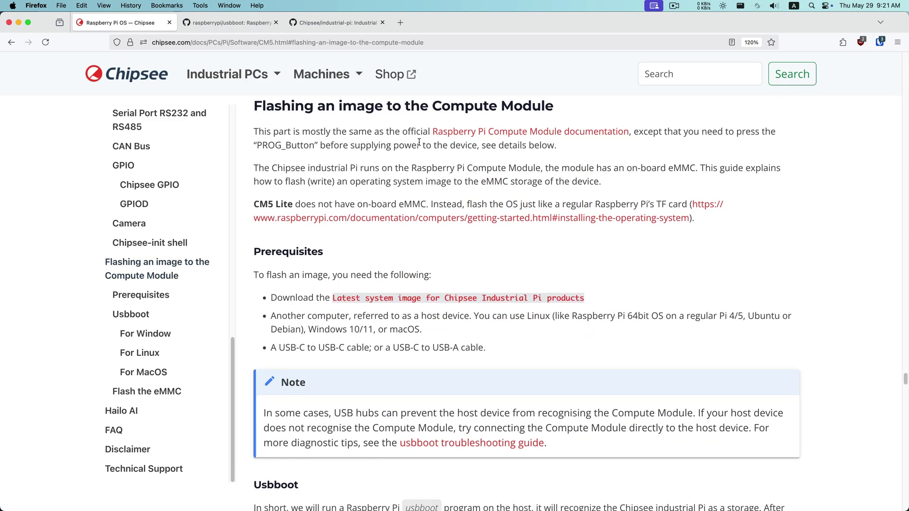
Step: Open the latest system images GitHub page and highlight the 2025-02-12 V2 64bit CM5 desktop image
super+click(377, 299)
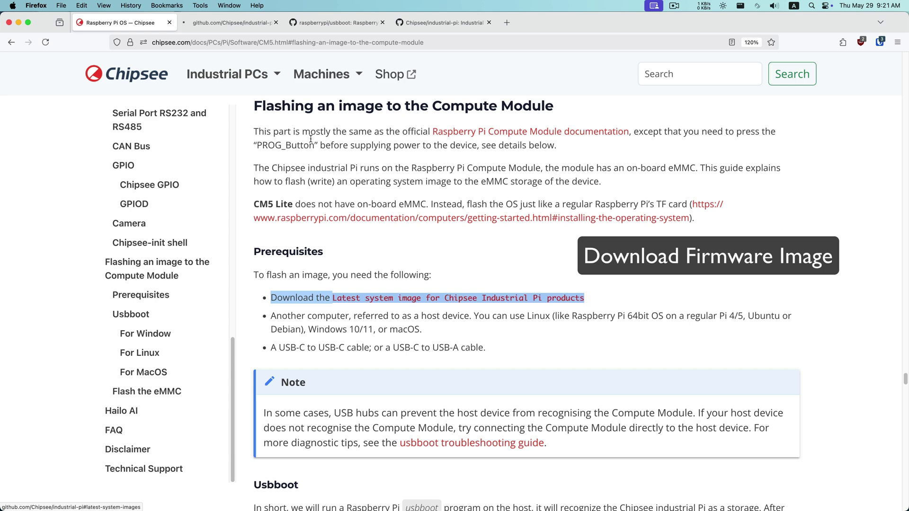
click(231, 24)
middle_click(448, 19)
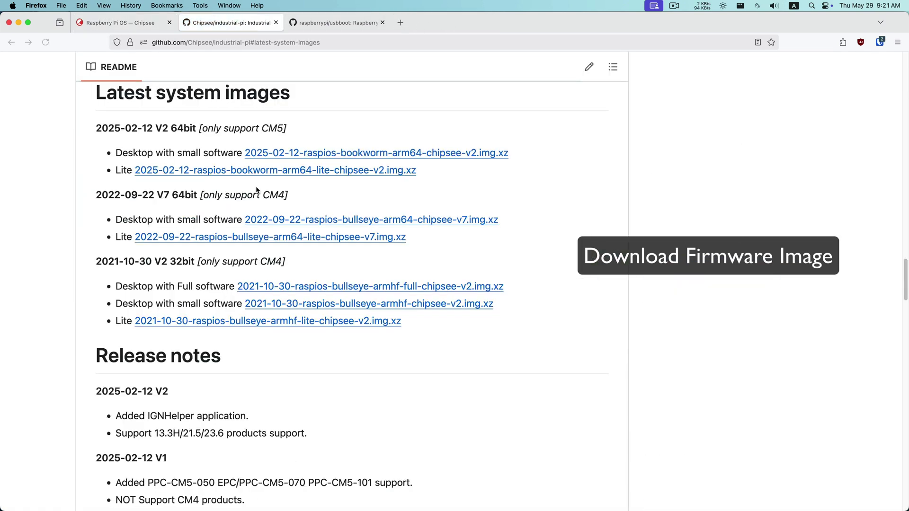
scroll(142, 185, up, 4)
drag(333, 179, 296, 218)
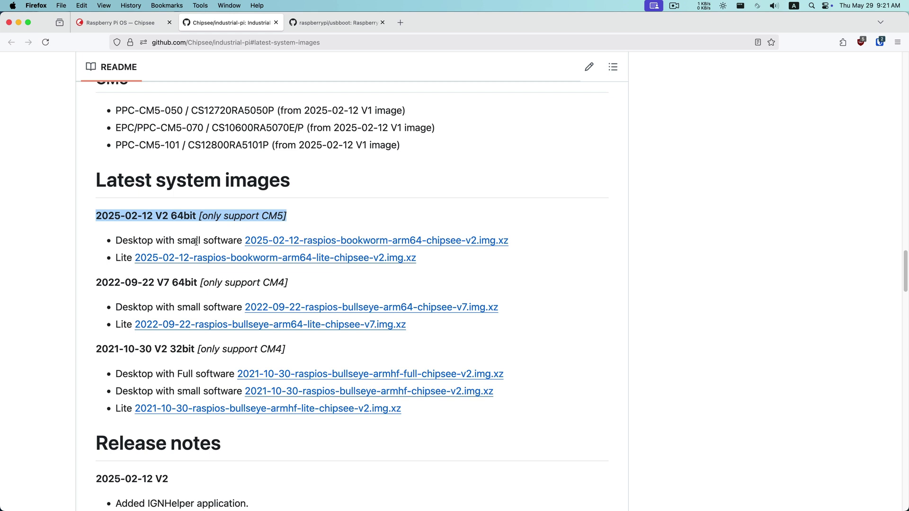
drag(241, 240, 196, 240)
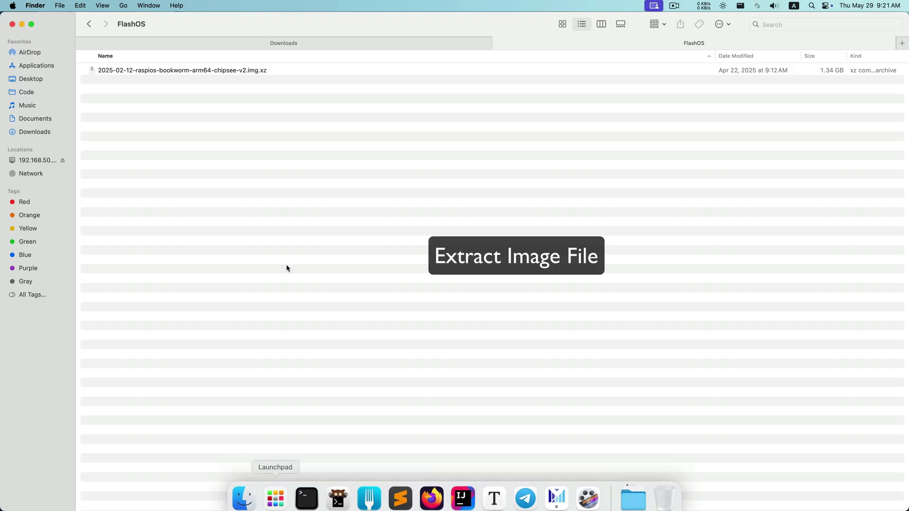
Step: Extract 2025-02-12-raspios-bookworm-arm64-chipsee-v2.img.xz in FlashOS and highlight the manual's Windows usbboot installer step
click(191, 70)
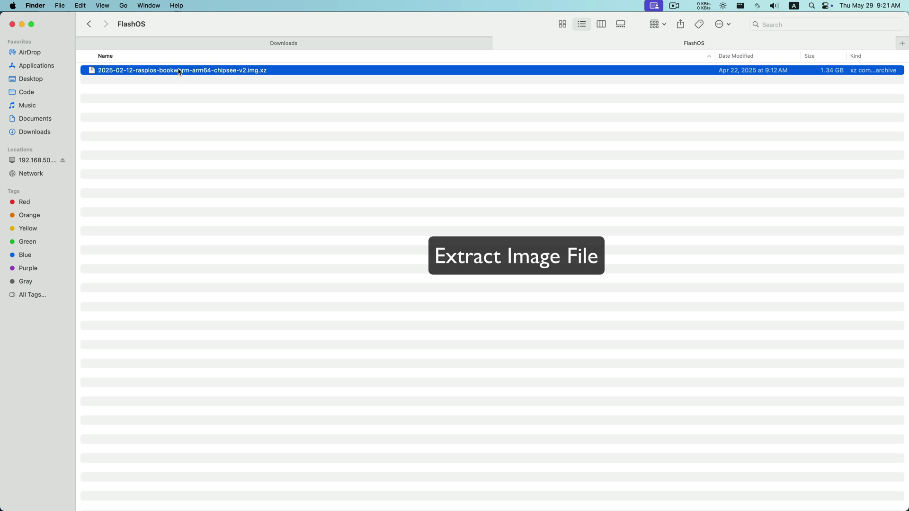
double_click(179, 71)
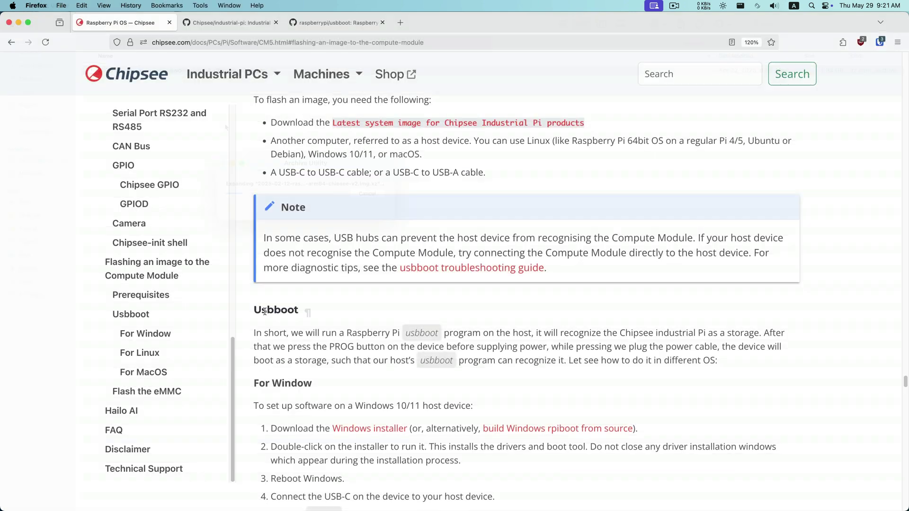
double_click(264, 310)
scroll(317, 337, down, 3)
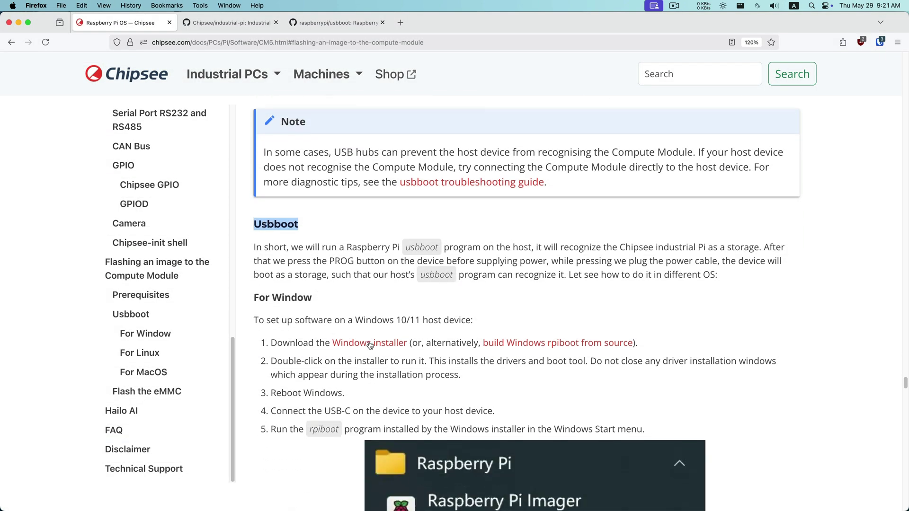
drag(330, 341, 411, 342)
drag(283, 341, 386, 359)
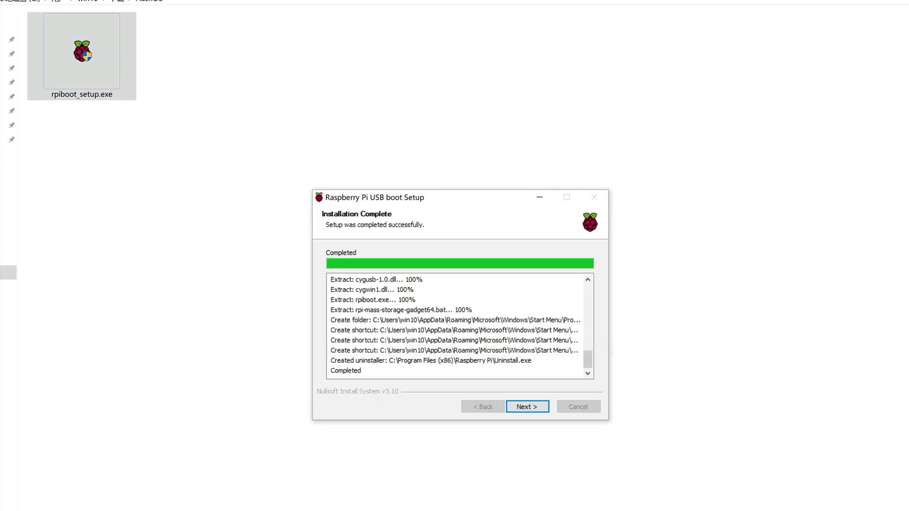
Step: Finish the USB boot installer and launch rpiboot-CM4-CM5 - Mass Storage Gadget, highlighting its 2711/2712 waiting message
click(521, 407)
click(525, 407)
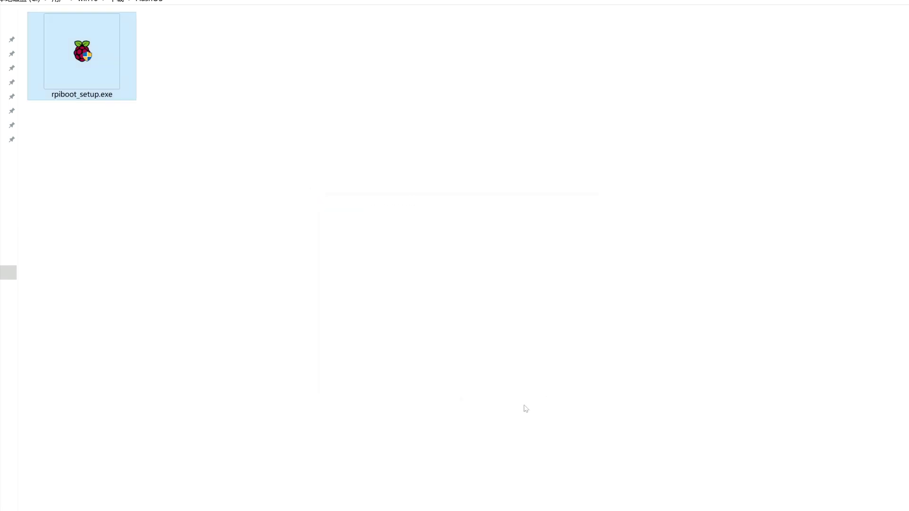
key(super)
scroll(85, 256, down, 5)
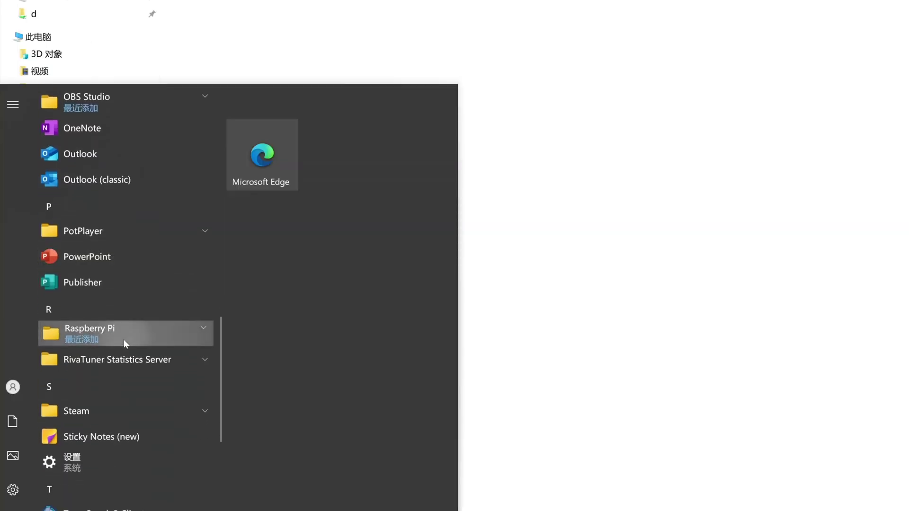
click(123, 339)
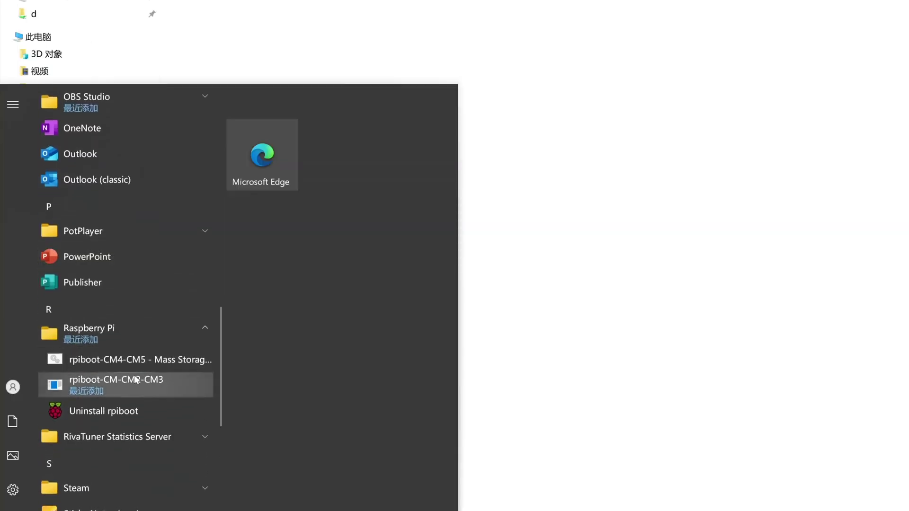
click(143, 358)
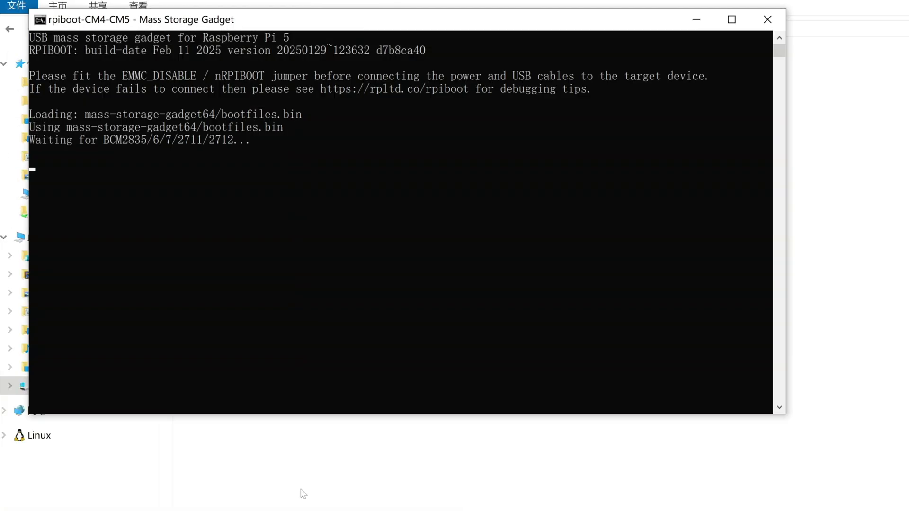
click(248, 140)
drag(249, 141, 194, 143)
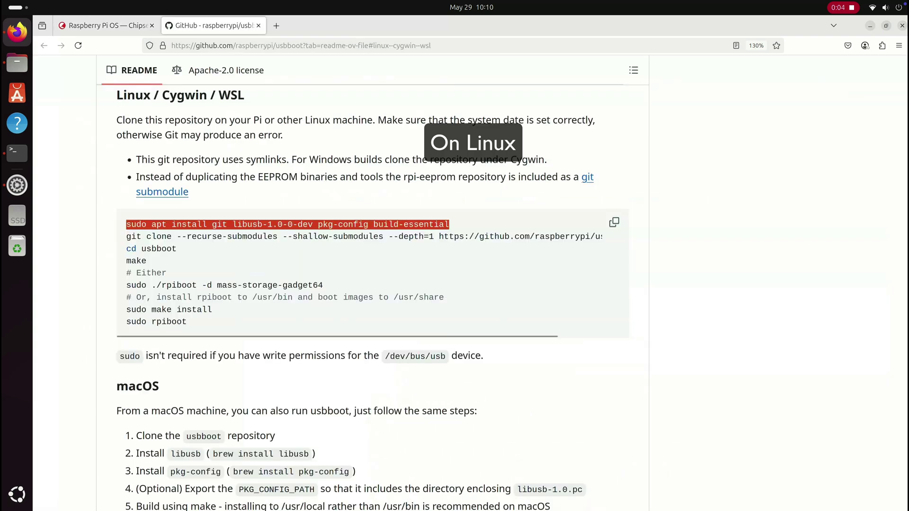
Step: Paste the apt install and git clone commands into Terminal, cancelling each without running it
key(alt+Tab)
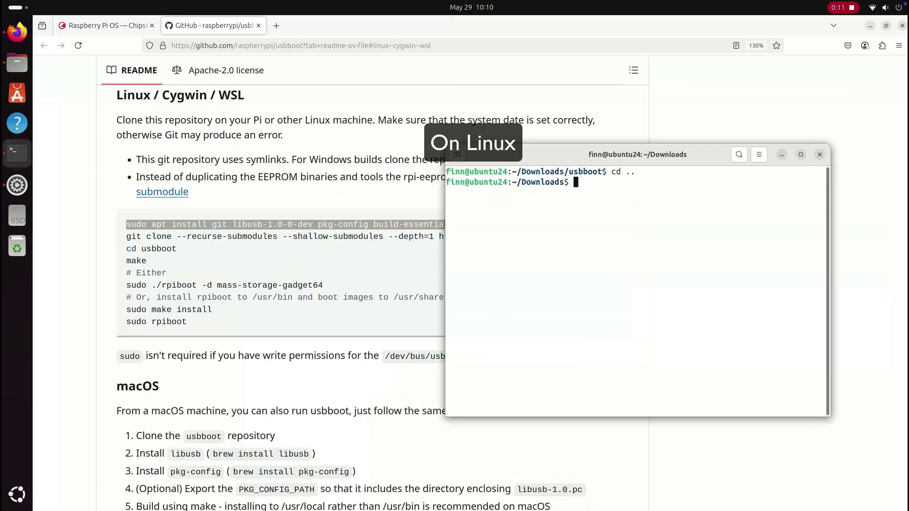
text(sudo apt install git libusb-1.0-0-dev pkg-config build-essential)
key(alt+Tab)
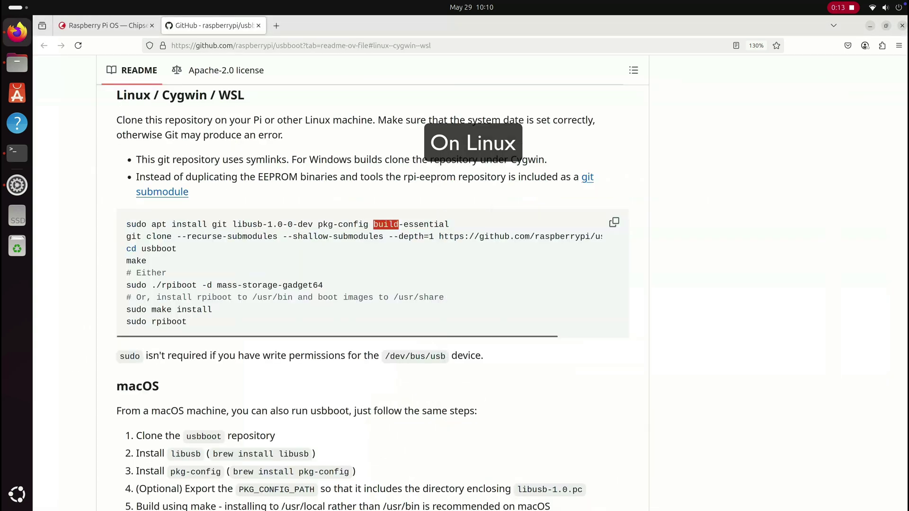
triple_click(357, 237)
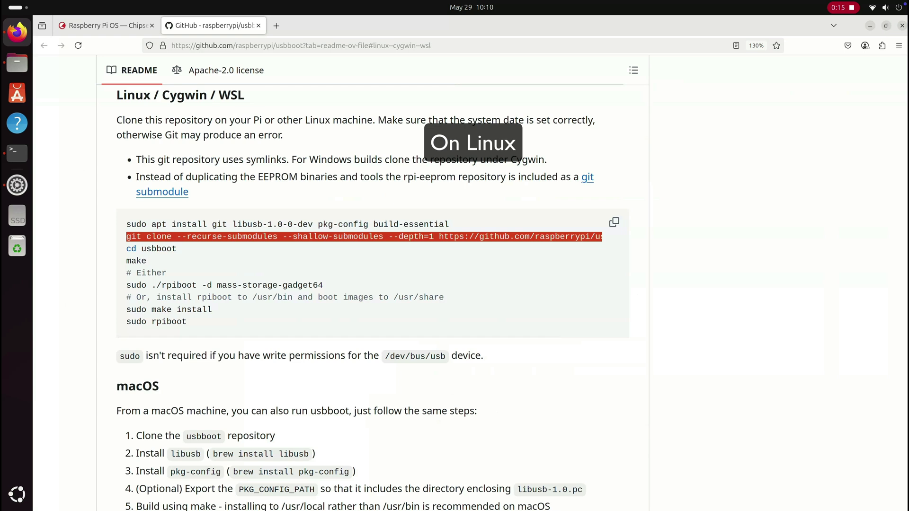
key(alt+Tab)
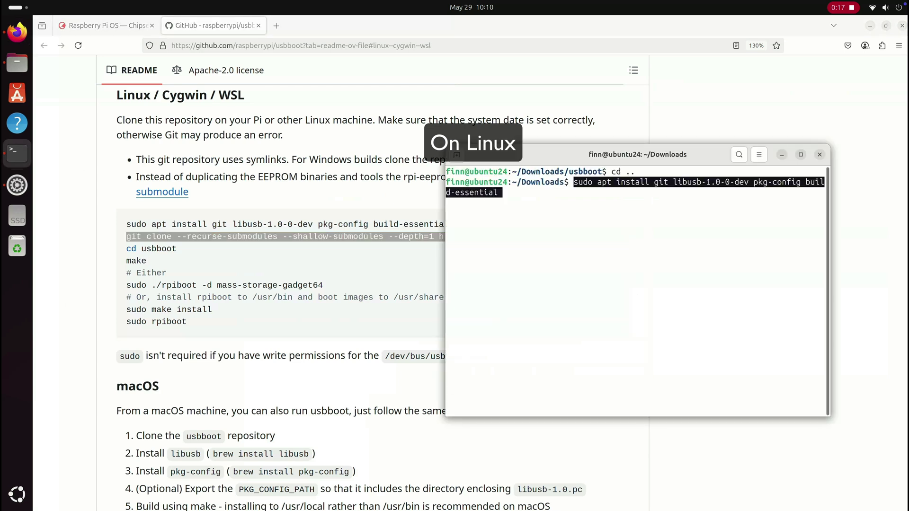
key(ctrl+c)
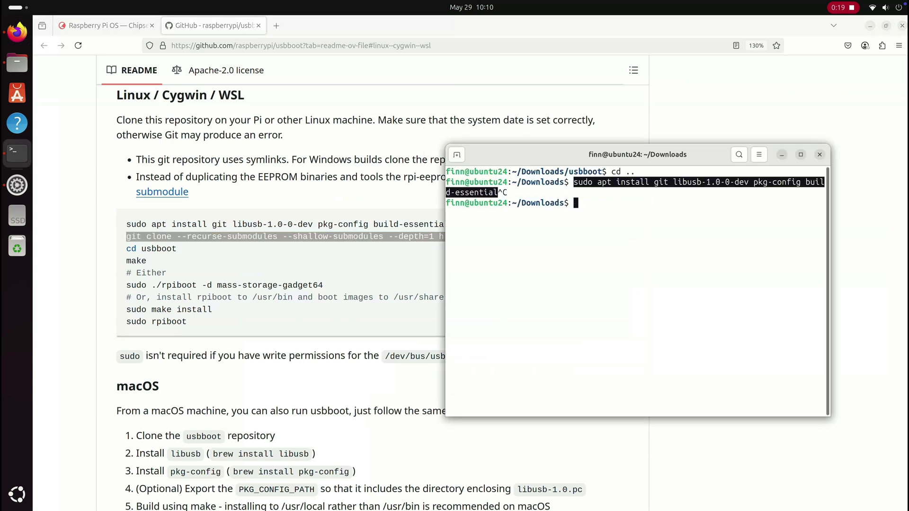
key(ctrl+shift+v)
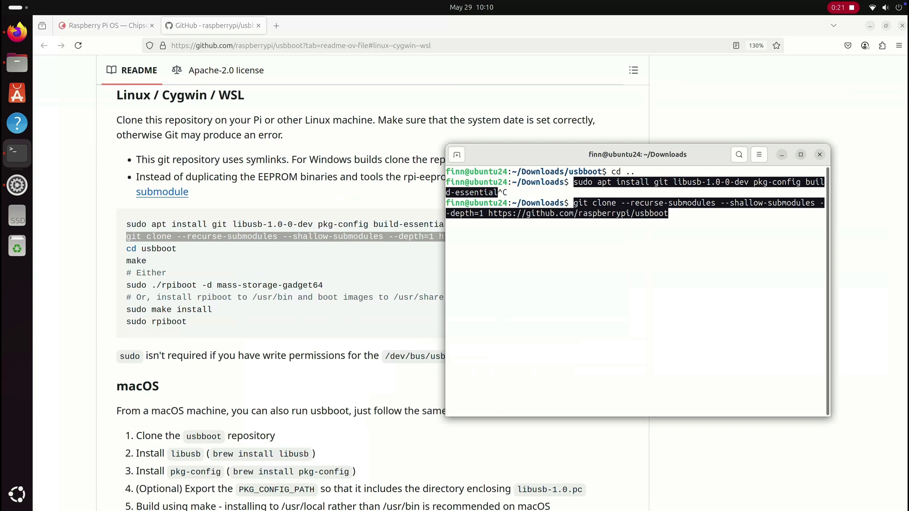
key(ctrl+c)
Step: Change into the usbboot folder, then start and abort make
text(cd u)
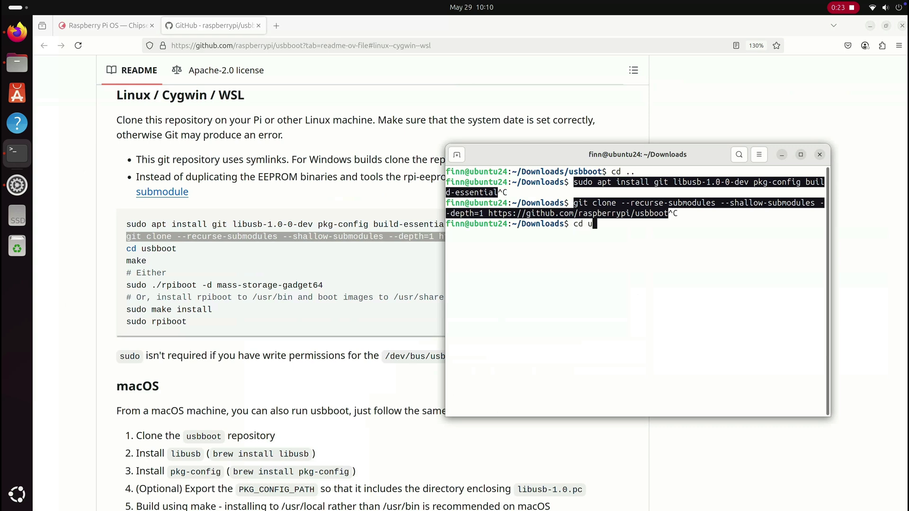
text(sb)
key(Tab)
key(Return)
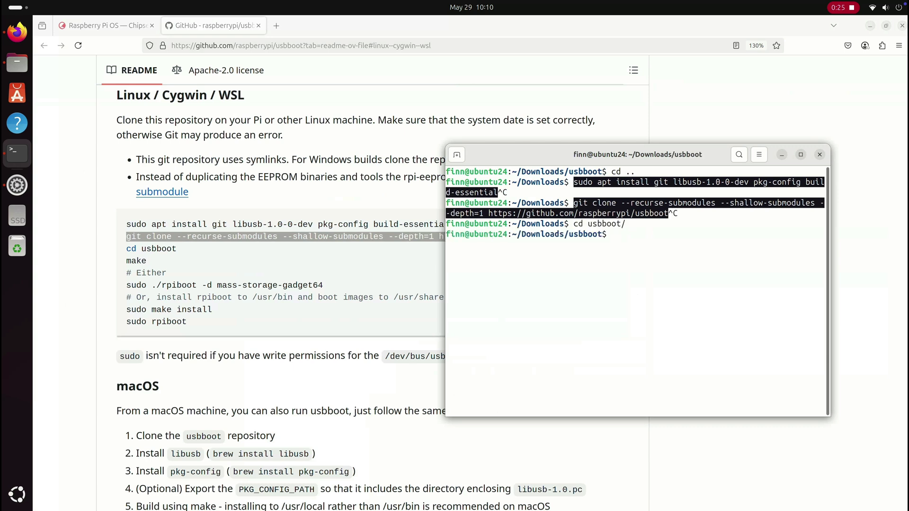
text(make)
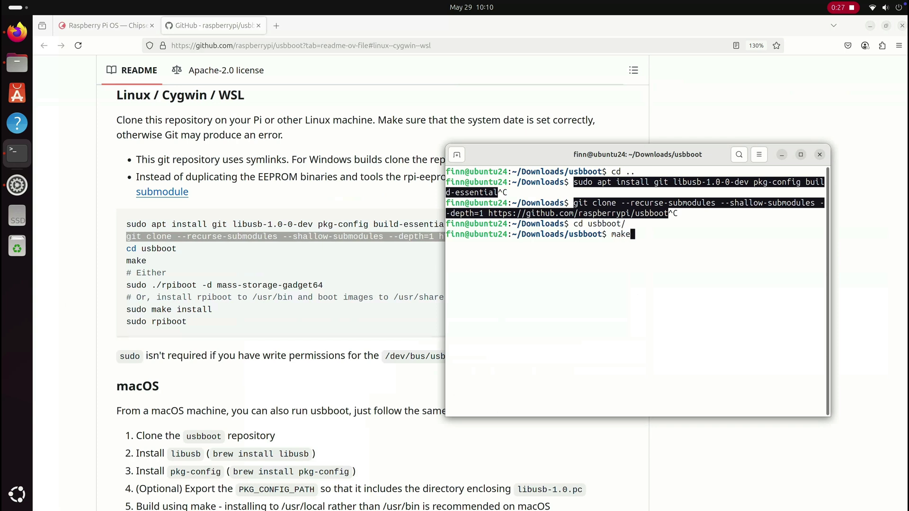
key(ctrl+c)
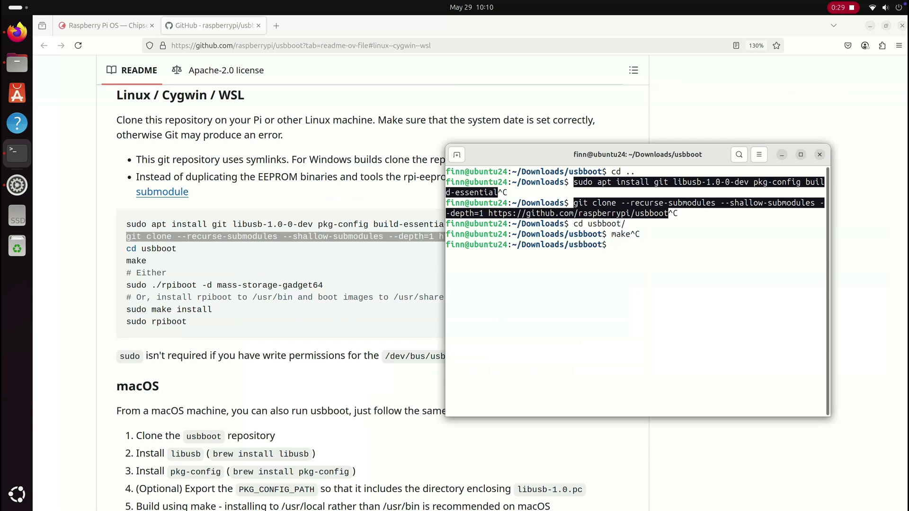
Step: Copy 'sudo ./rpiboot -d mass-storage-gadget64' from the README and run it in Terminal
key(alt+Tab)
drag(126, 285, 323, 285)
key(ctrl+c)
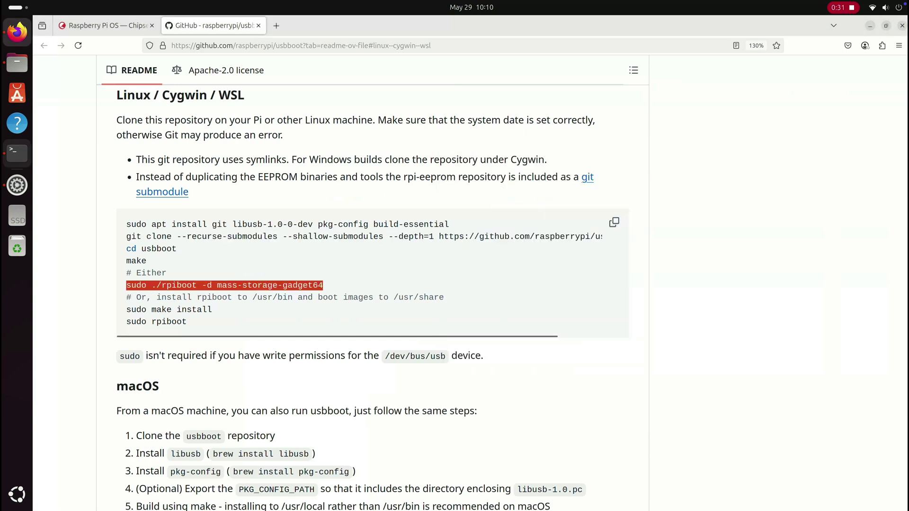
key(alt+Tab)
key(ctrl+shift+v)
key(Return)
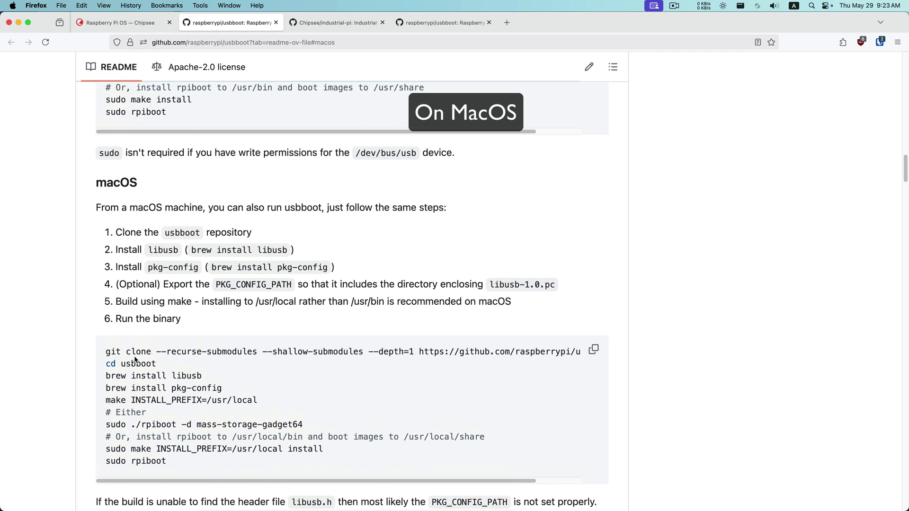
Step: Clone the usbboot repository in Terminal and change into the usbboot folder
triple_click(135, 353)
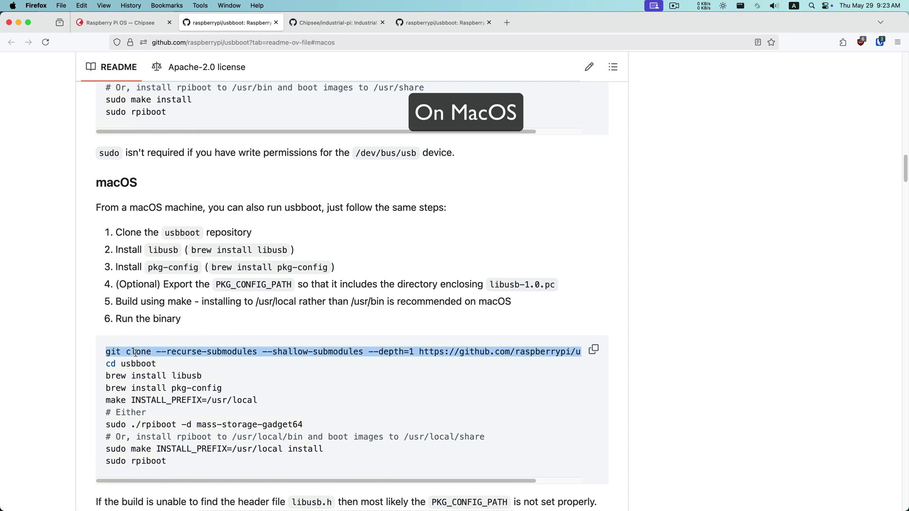
key(super+c)
key(super+Tab)
key(super+v)
key(Return)
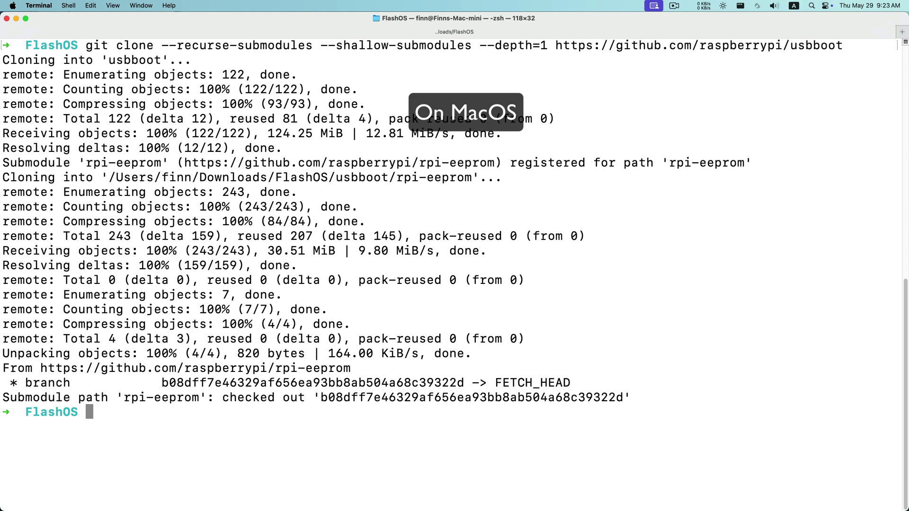
key(super+Tab)
triple_click(119, 365)
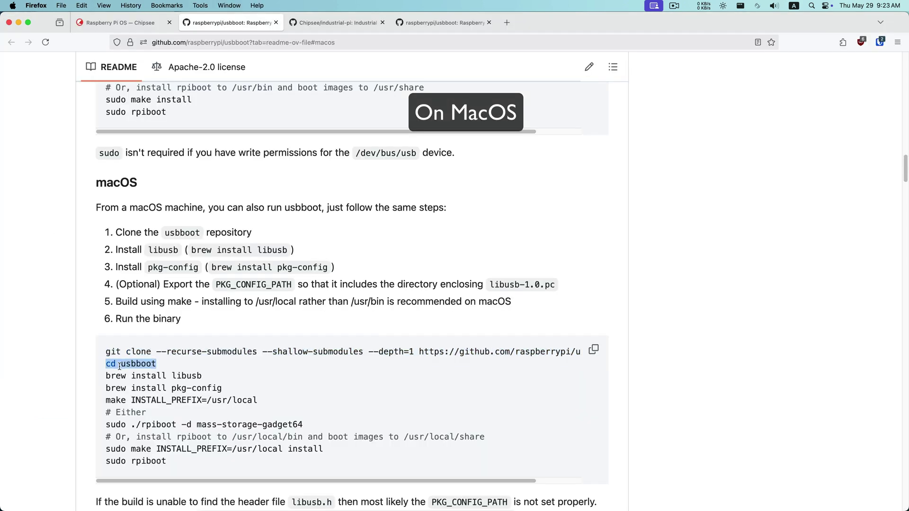
key(super+c)
key(super+Tab)
key(super+v)
Step: Install libusb and pkg-config with Homebrew using the README commands
key(super+Tab)
double_click(155, 375)
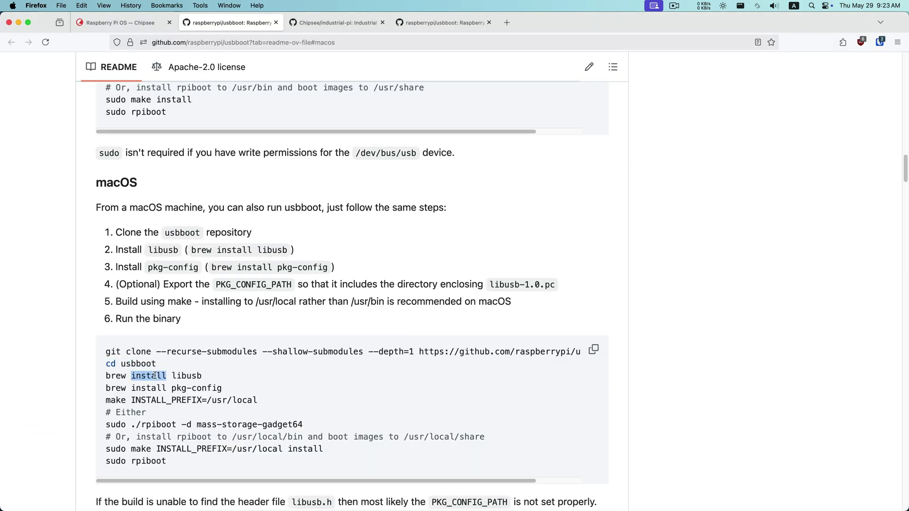
triple_click(155, 375)
key(super+c)
key(super+Tab)
key(super+v)
key(Return)
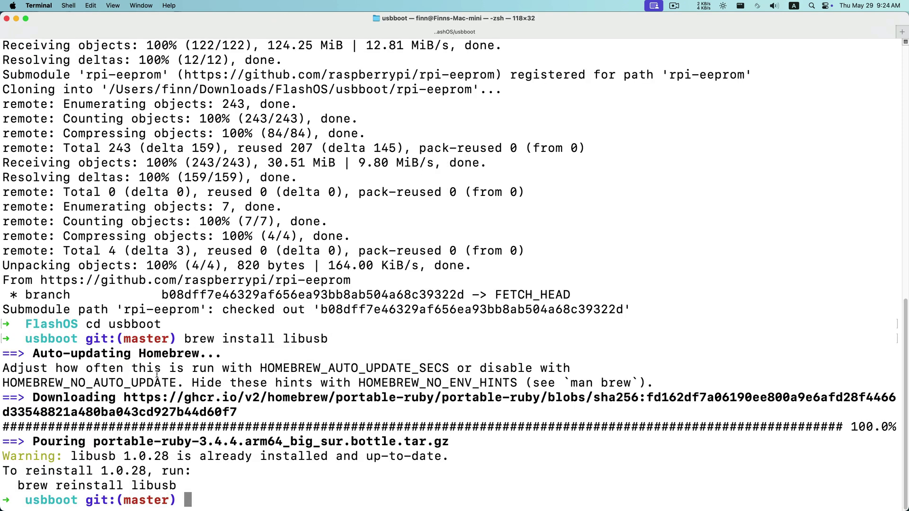
key(super+Tab)
triple_click(174, 389)
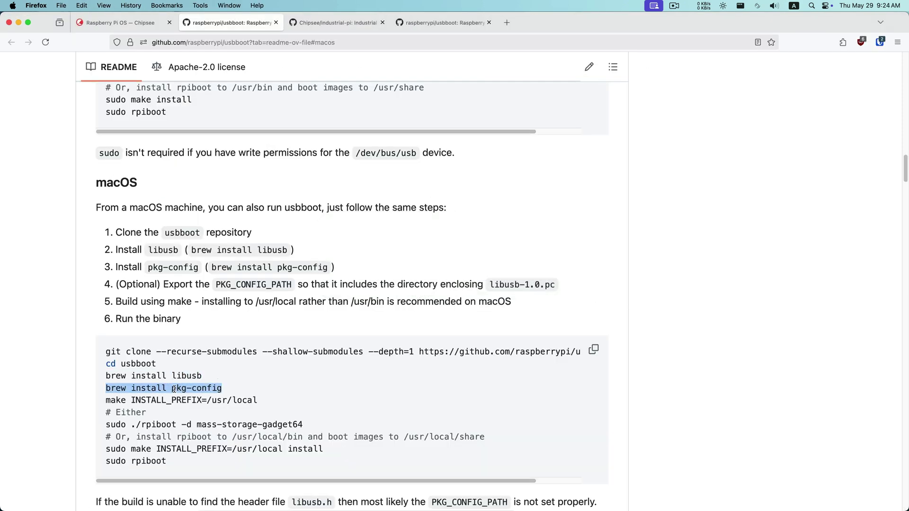
key(super+c)
key(super+Tab)
key(super+v)
key(Return)
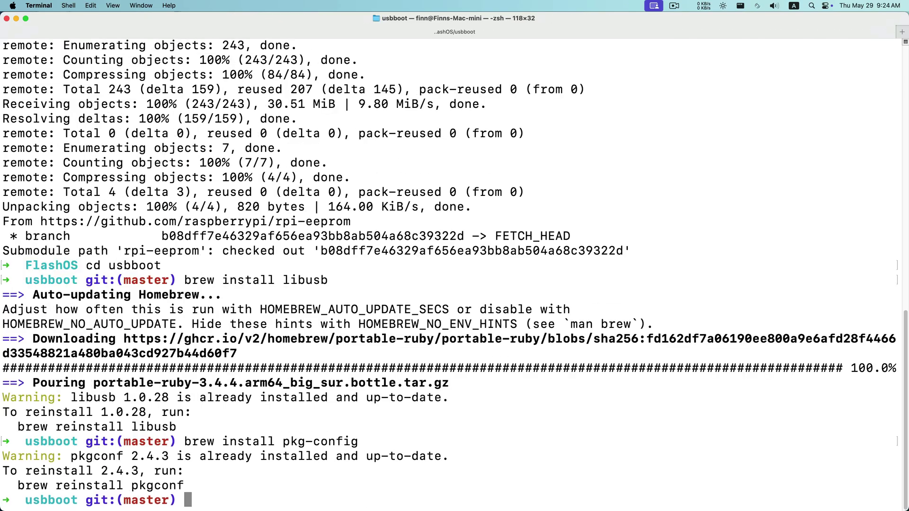
Step: Build rpiboot with make INSTALL_PREFIX=/usr/local
key(super+Tab)
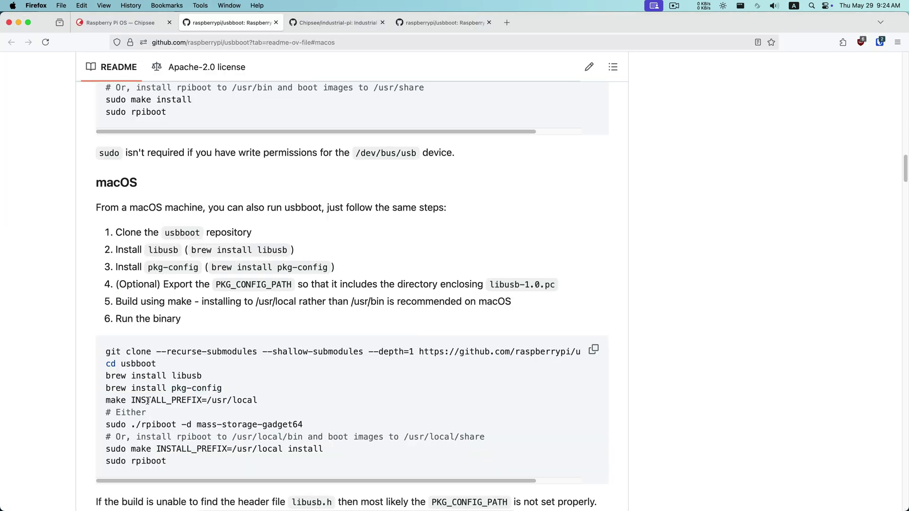
triple_click(148, 401)
key(super+c)
key(super+Tab)
key(super+v)
key(Return)
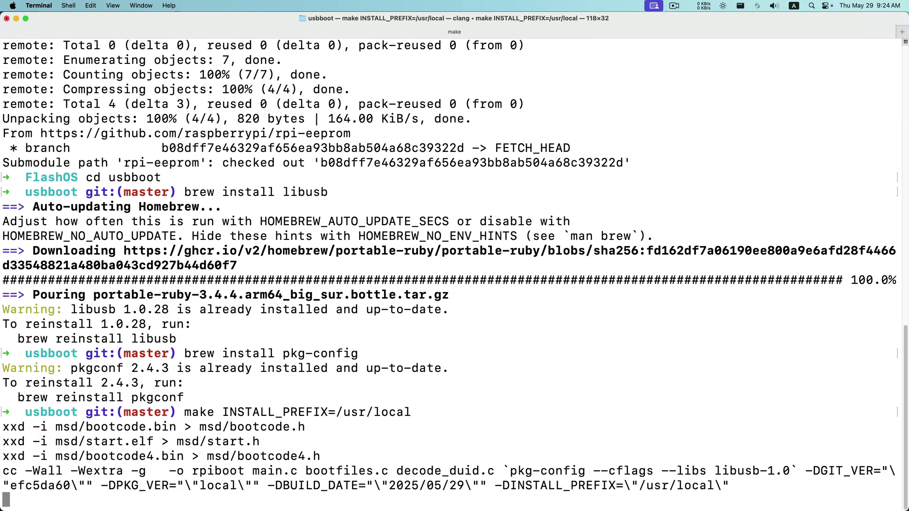
Step: Run sudo ./rpiboot -d mass-storage-gadget64 with the account password, waiting for a 2712 device
key(super+Tab)
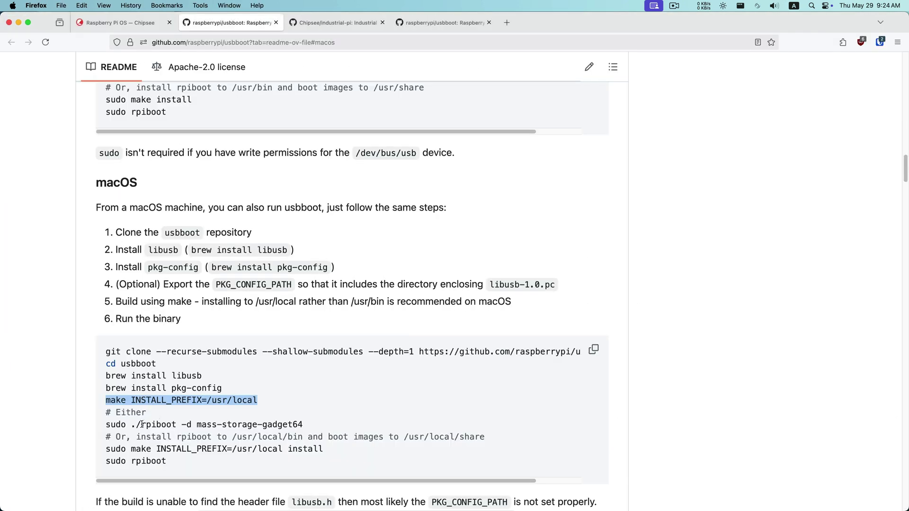
triple_click(142, 425)
key(super+c)
key(super+Tab)
key(super+v)
key(Return)
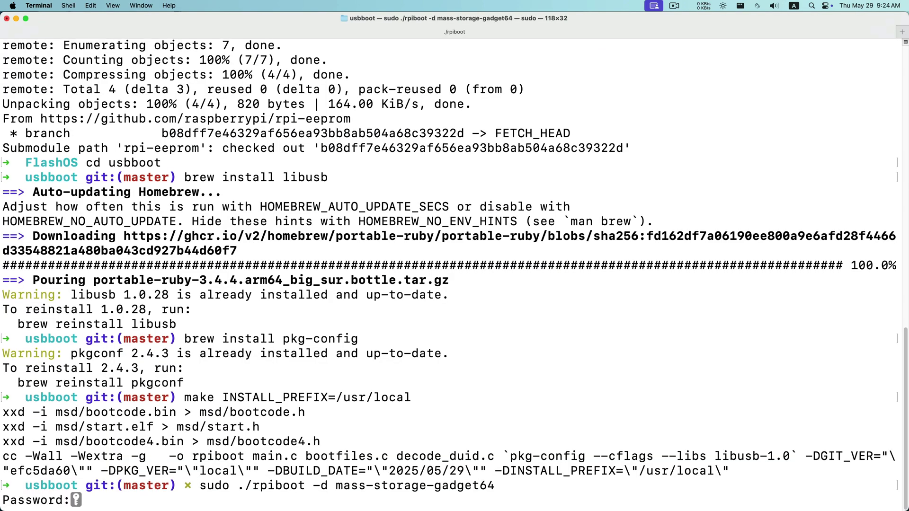
key(Return)
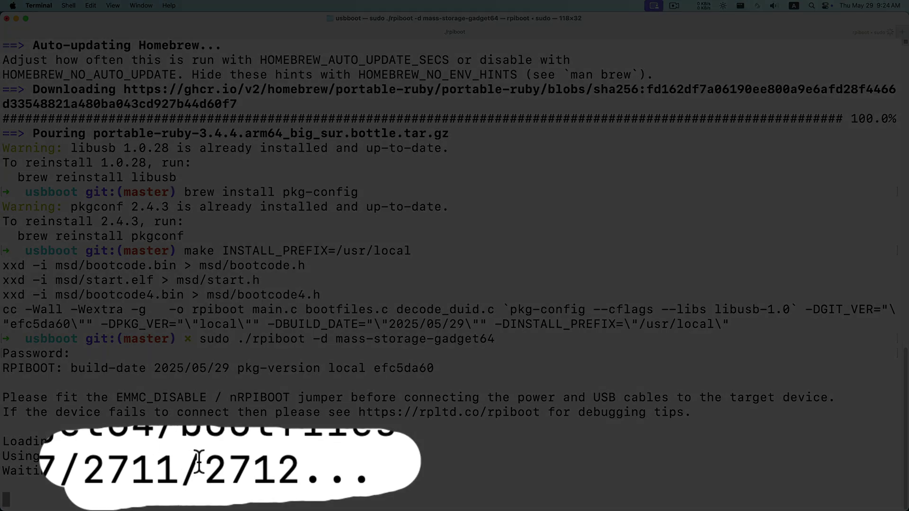
drag(204, 469, 303, 469)
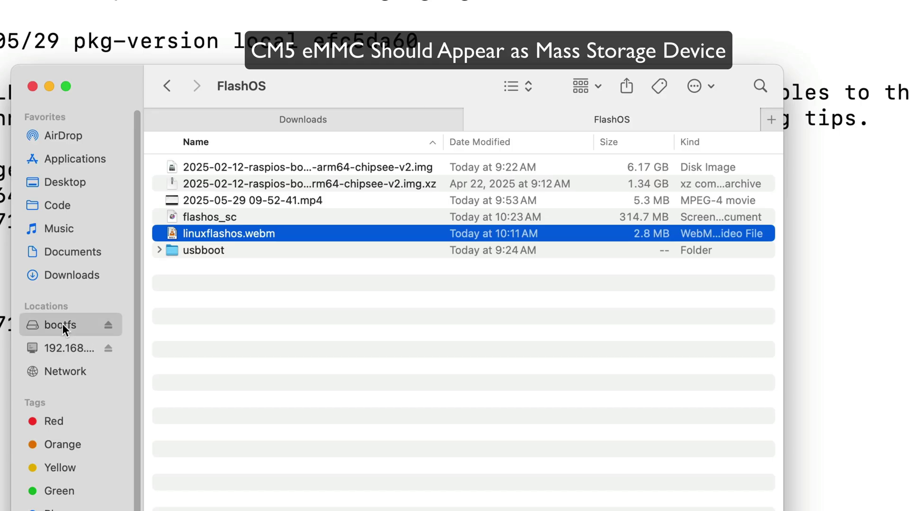
click(62, 324)
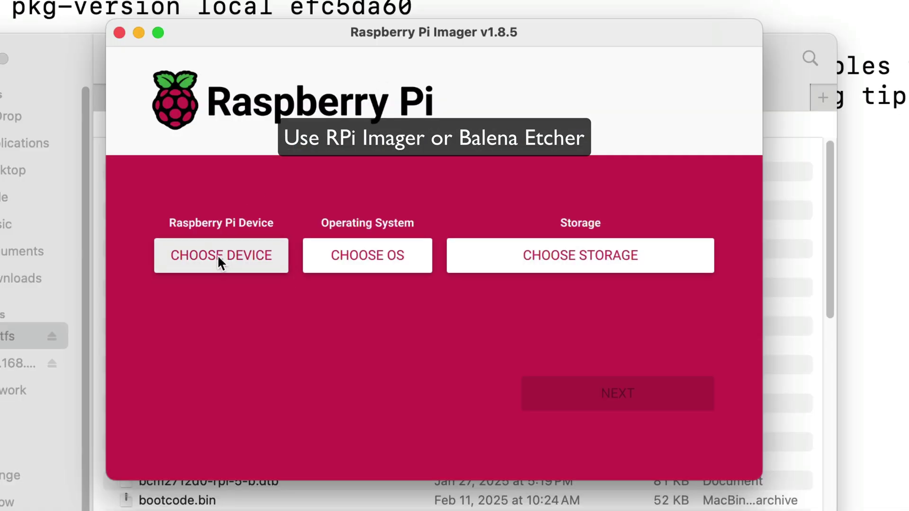
click(338, 254)
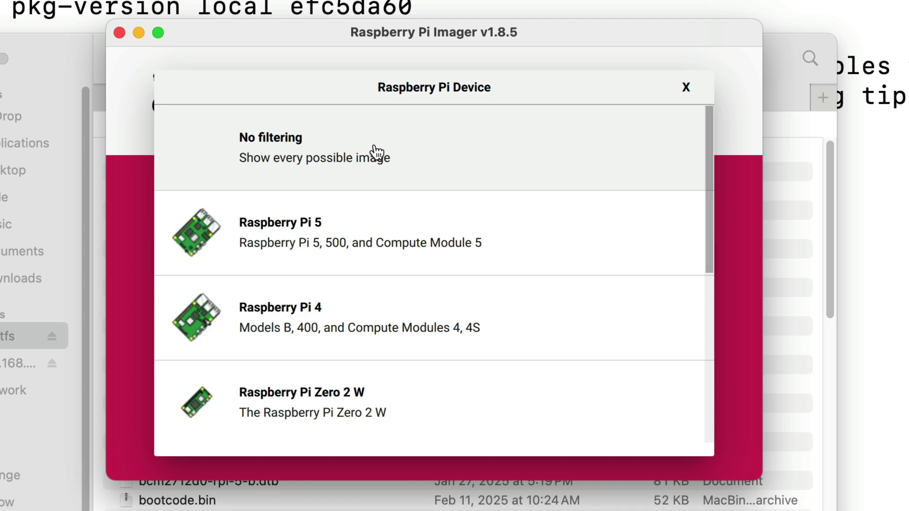
click(376, 151)
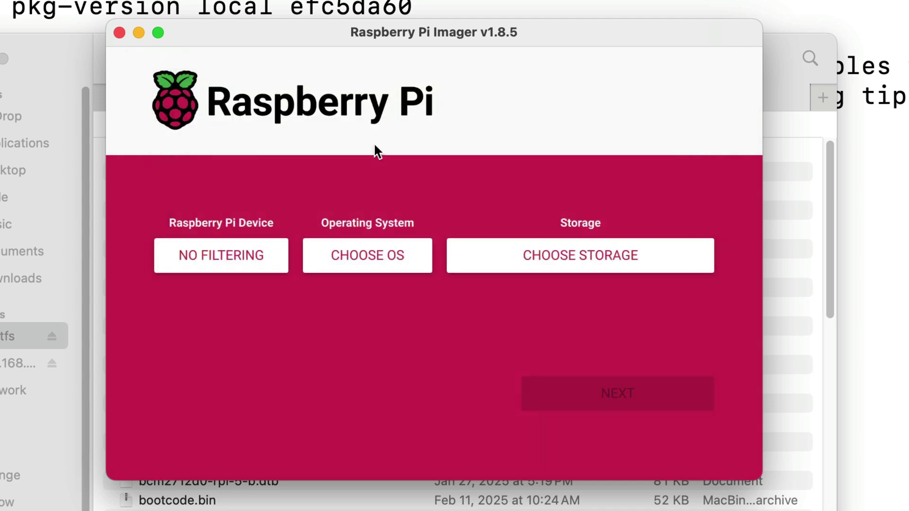
Step: Choose the extracted Chipsee Raspberry Pi OS image as a custom OS
click(342, 256)
scroll(317, 387, down, 5)
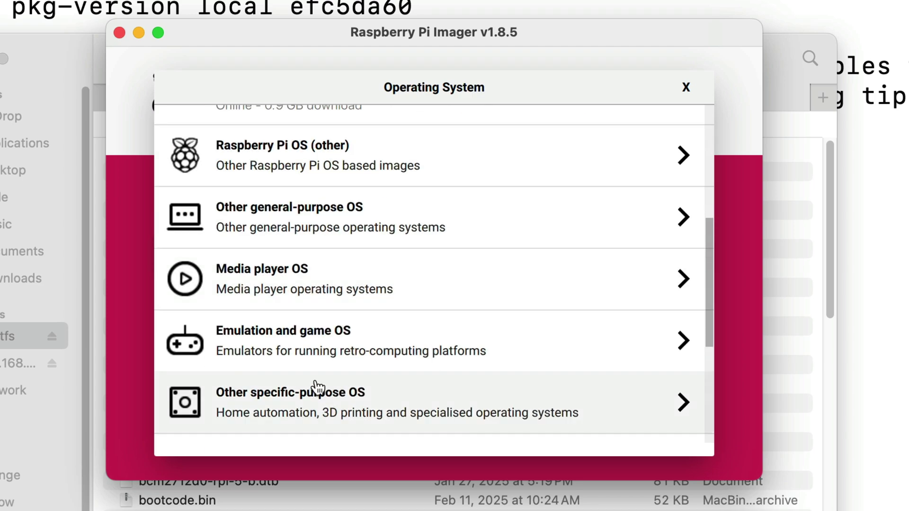
scroll(317, 387, down, 3)
click(308, 398)
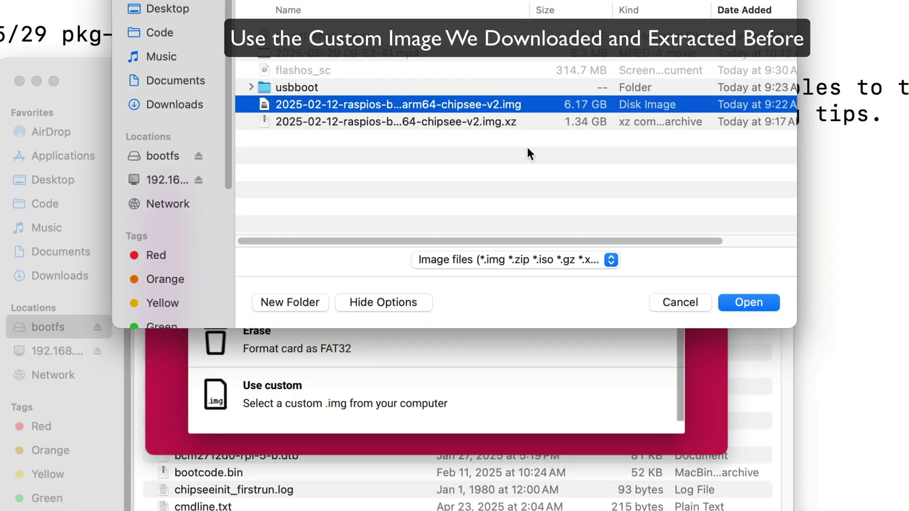
click(747, 303)
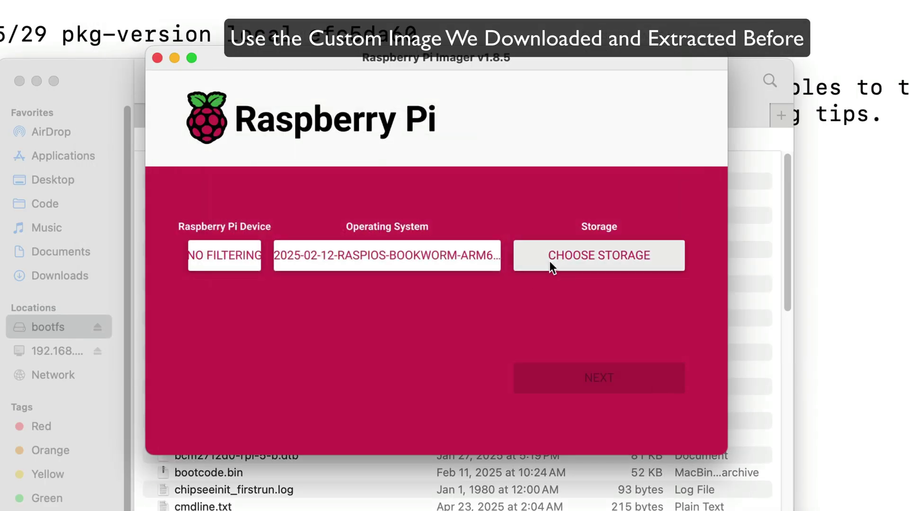
Step: Target mmcblk0 Media storage and confirm erasing it to start the write
click(549, 262)
click(396, 160)
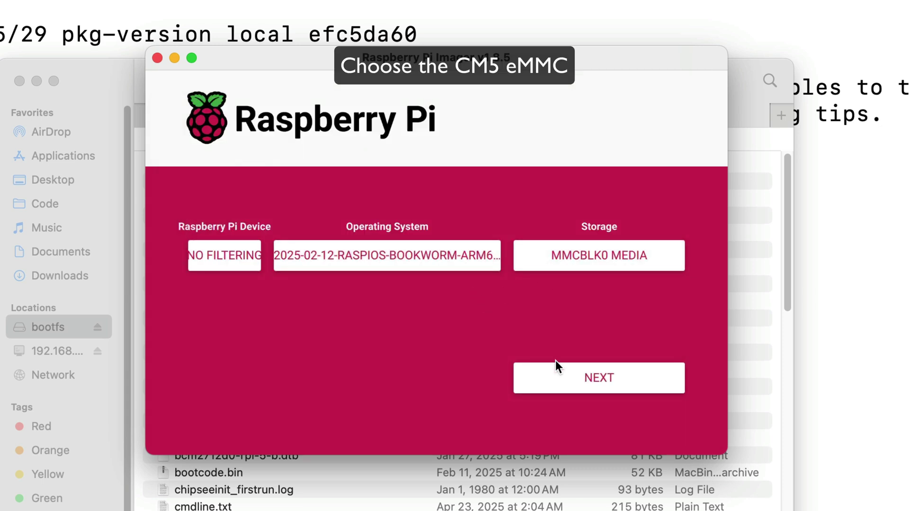
click(556, 374)
click(513, 304)
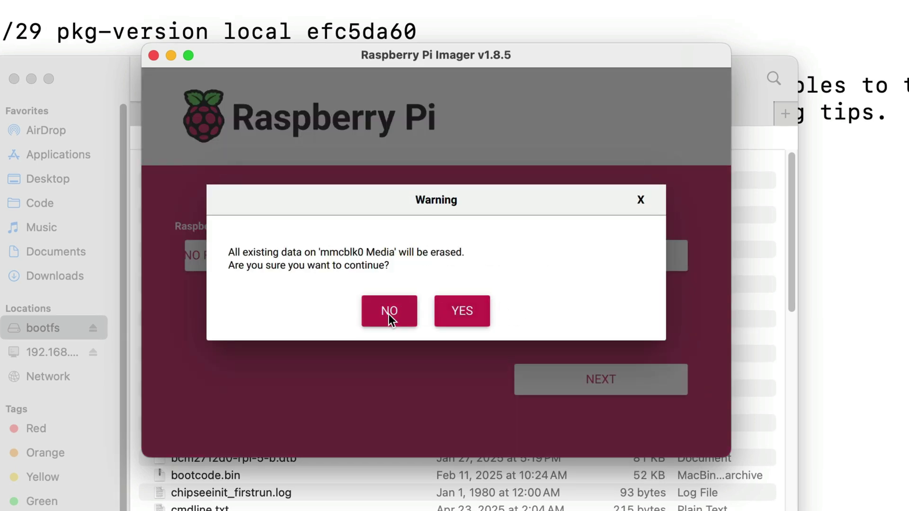
click(459, 313)
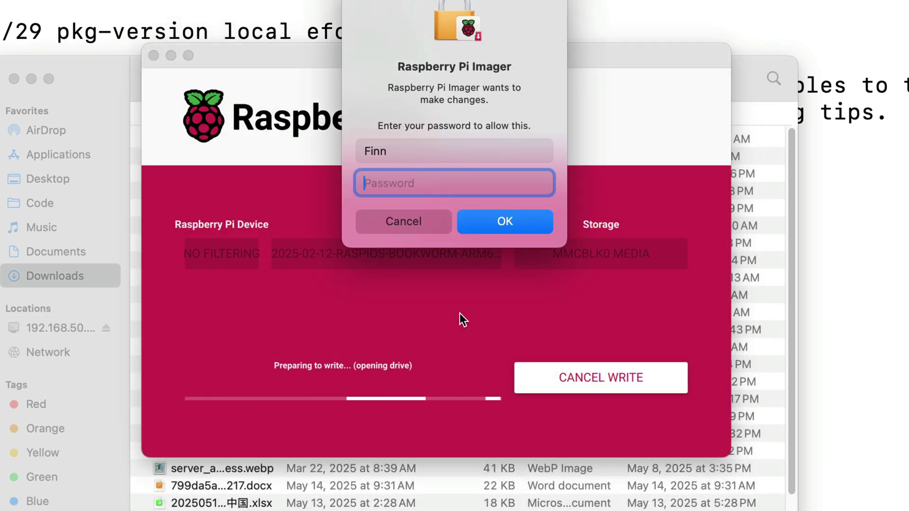
Step: Enter the account password to authorise writing the image to the eMMC
text(••••)
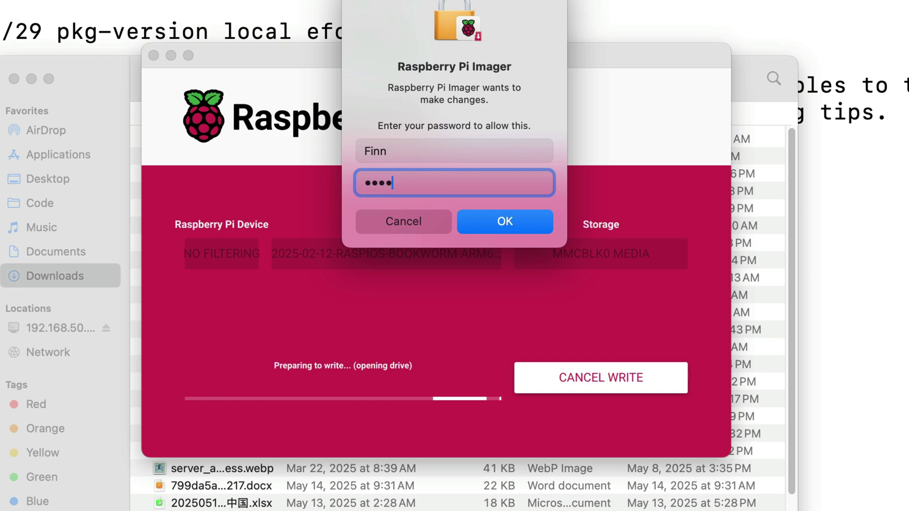
click(514, 216)
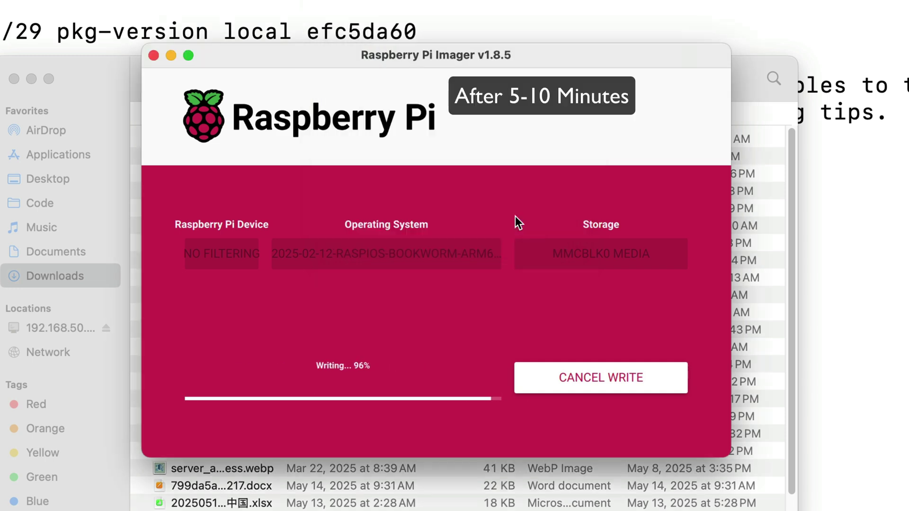